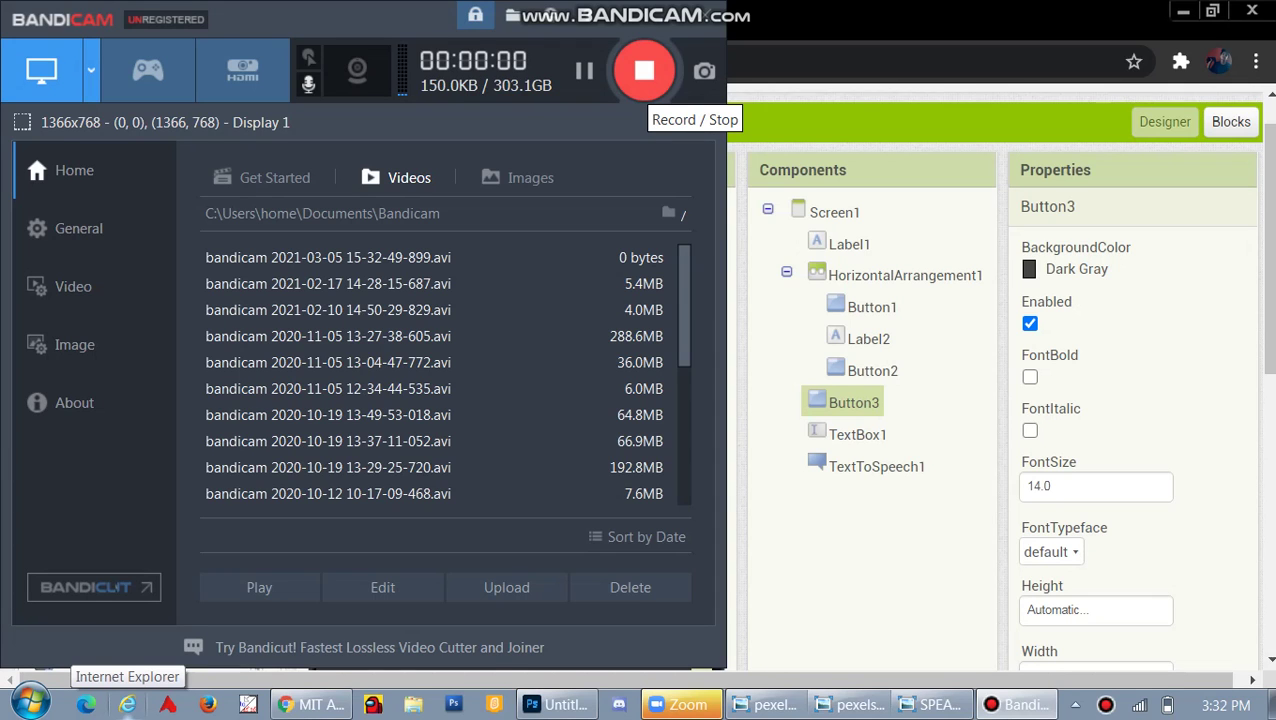
Step: Bring the 'Untitled' Photoshop document with the cracked-head portrait to the front
left_click(556, 705)
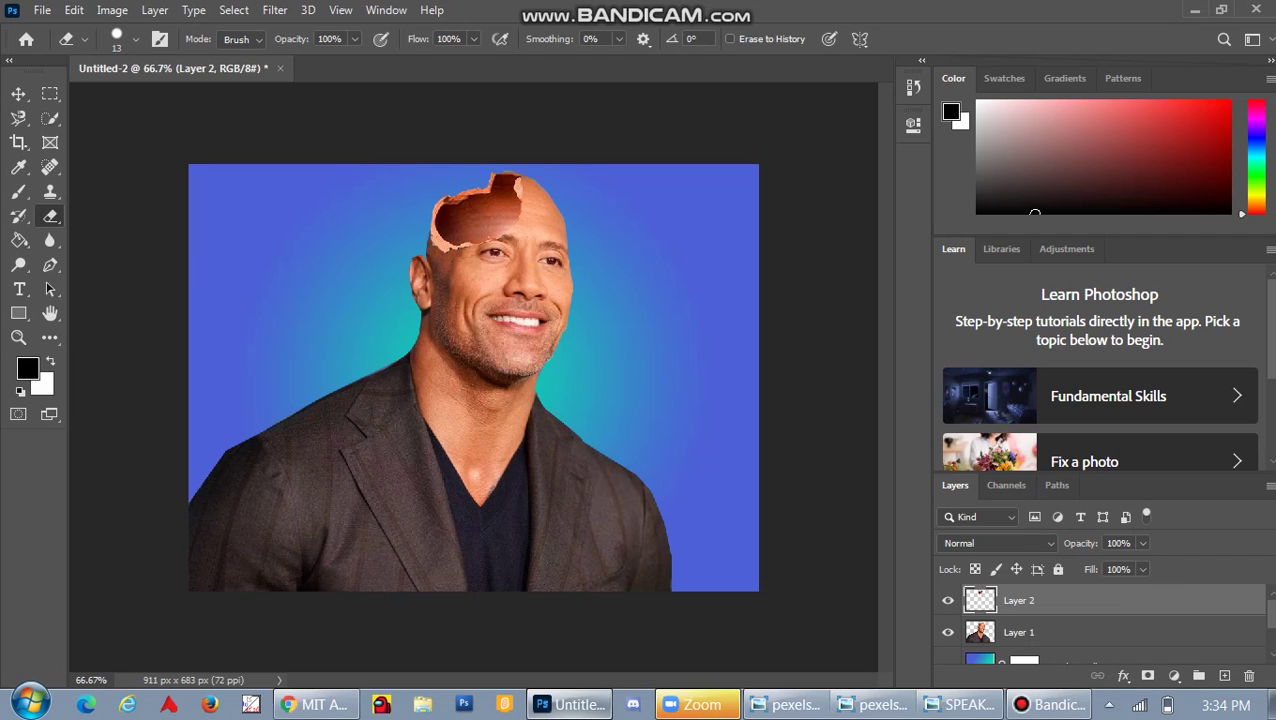
Step: Switch from the Eraser to the Move tool (V), leaving the portrait unchanged
key("v")
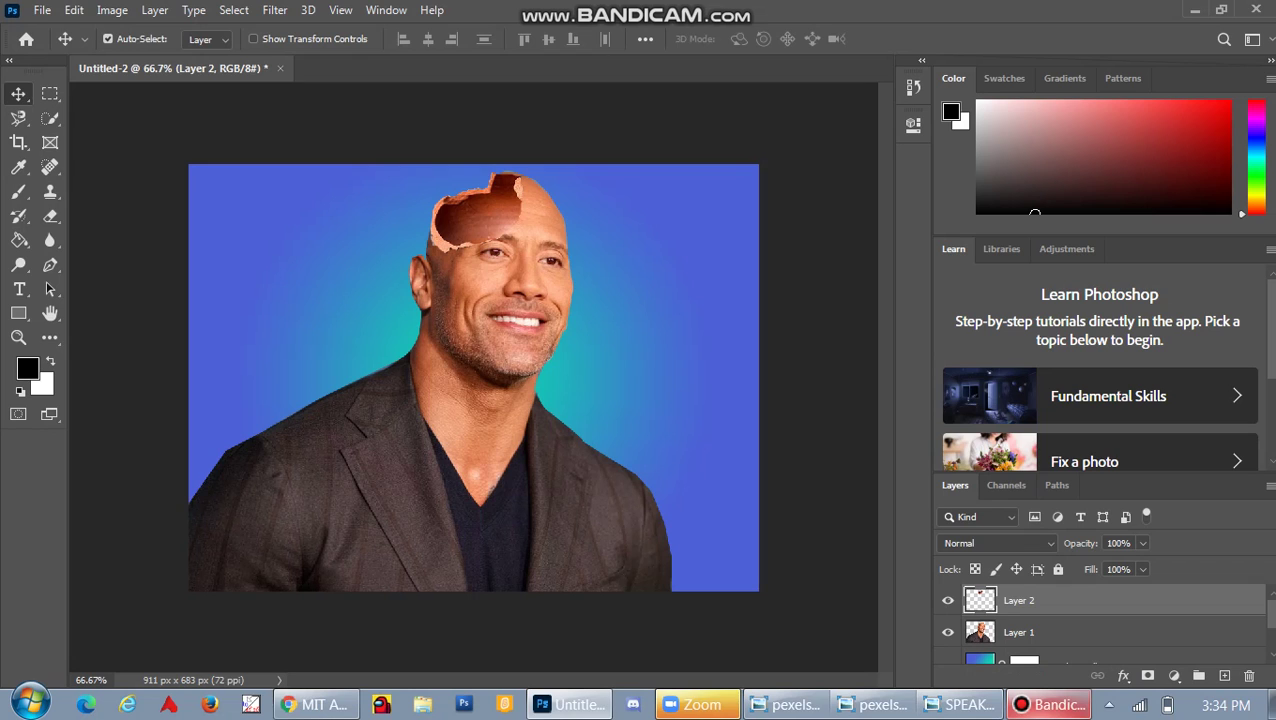
Step: Bring the Bandicam recorder window in front of the Photoshop document
left_click(1047, 705)
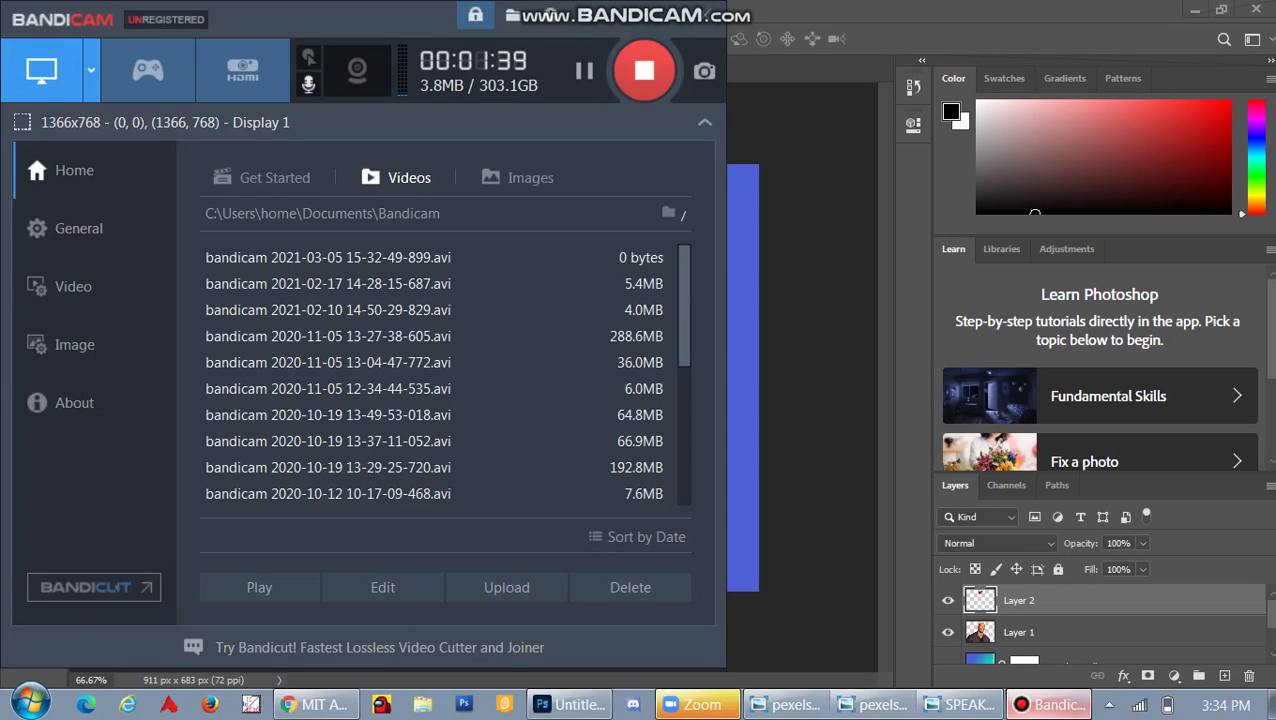